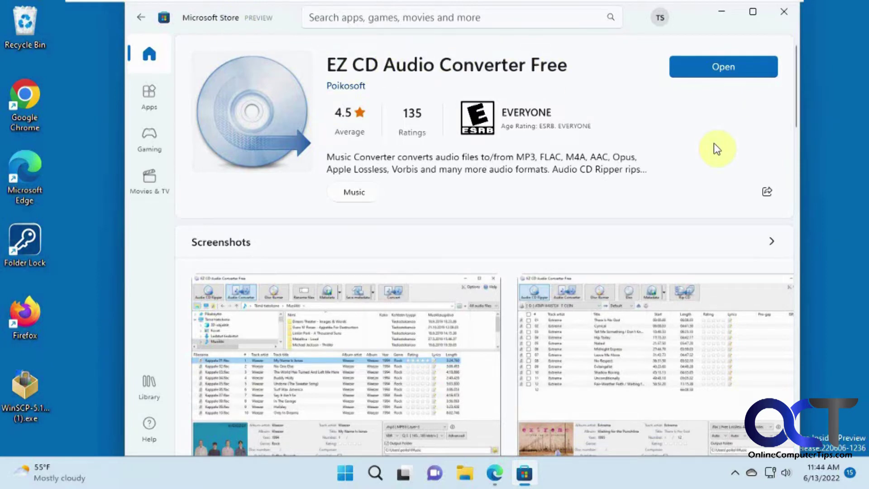
# - Launch EZ CD Audio Converter Free from the E section of the Start menu's All apps list
pyautogui.click(349, 473)
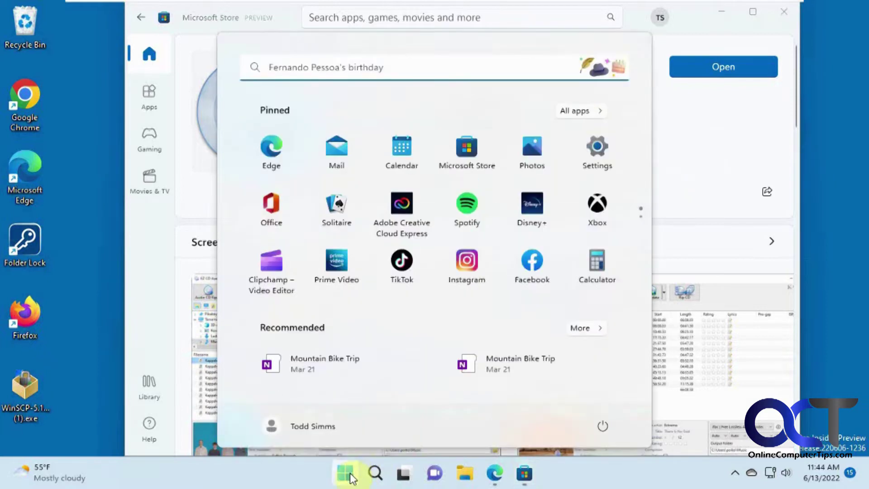
pyautogui.click(596, 110)
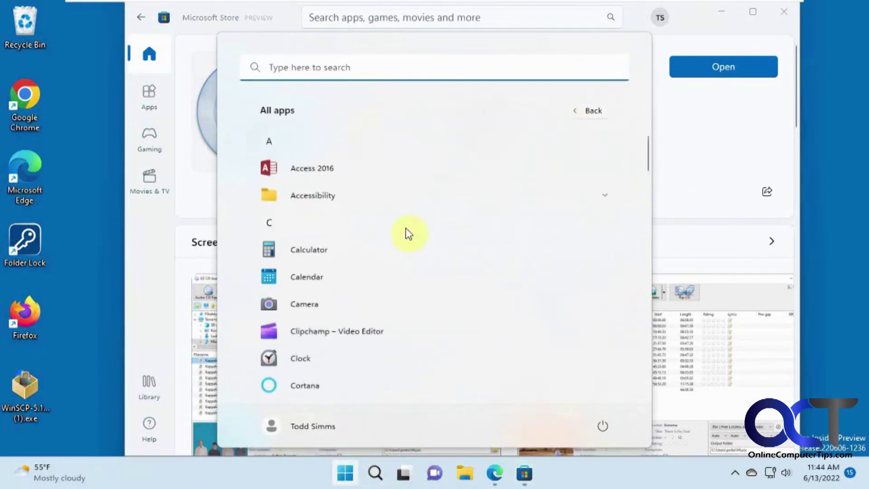
pyautogui.scroll(-3, 340, 355)
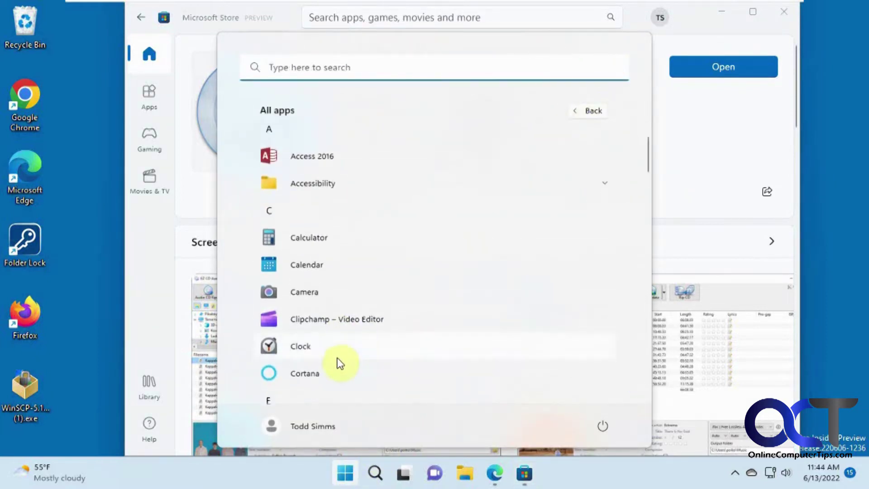
pyautogui.scroll(-1, 339, 355)
pyautogui.click(346, 301)
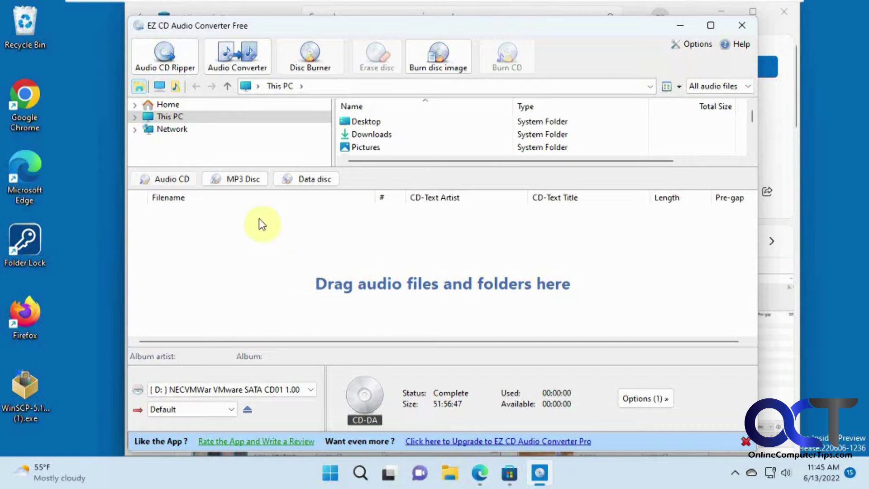
# - Switch to Audio CD Ripper and retrieve the Autolux Future Perfect metadata and cover art
pyautogui.click(163, 57)
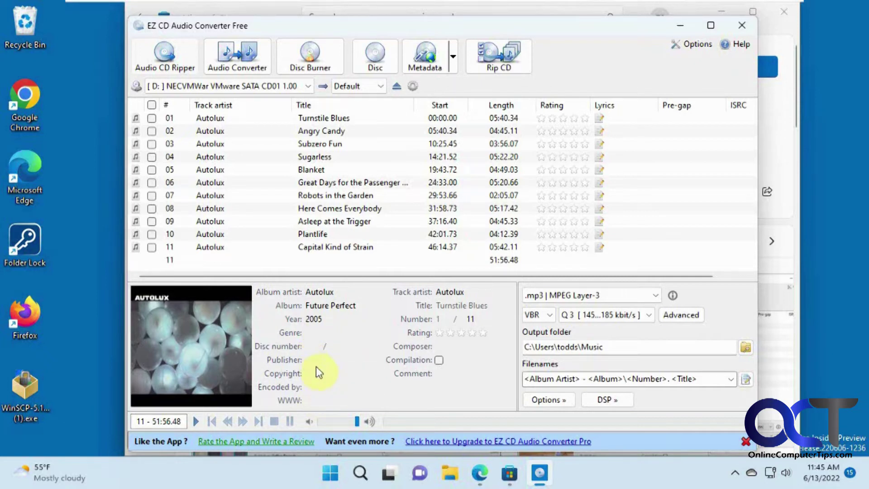
pyautogui.click(454, 59)
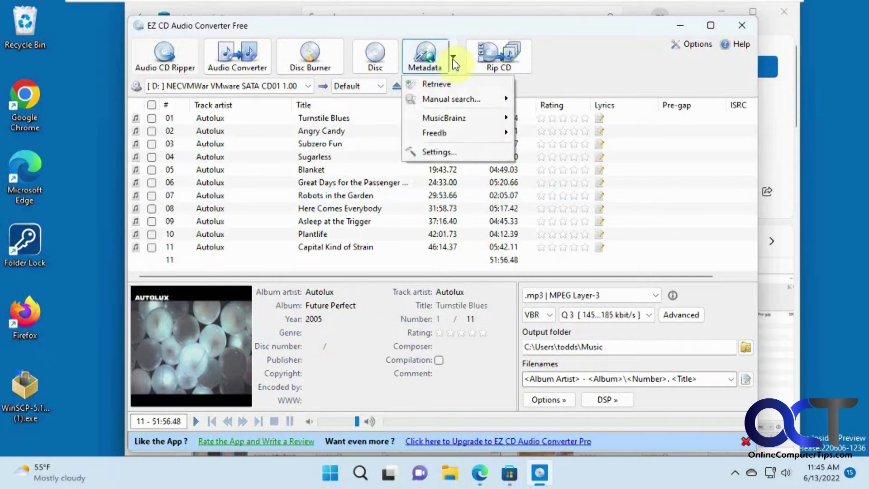
pyautogui.click(455, 86)
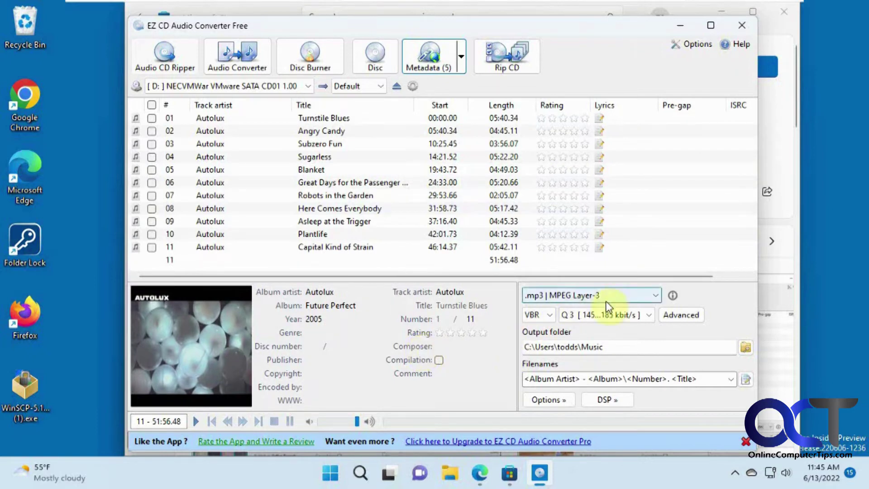
pyautogui.click(657, 297)
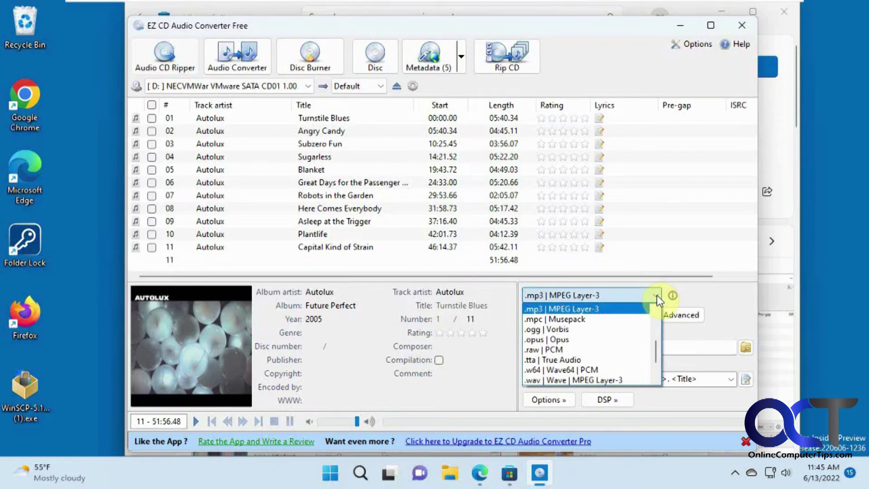
pyautogui.moveTo(659, 354); pyautogui.dragTo(659, 362)
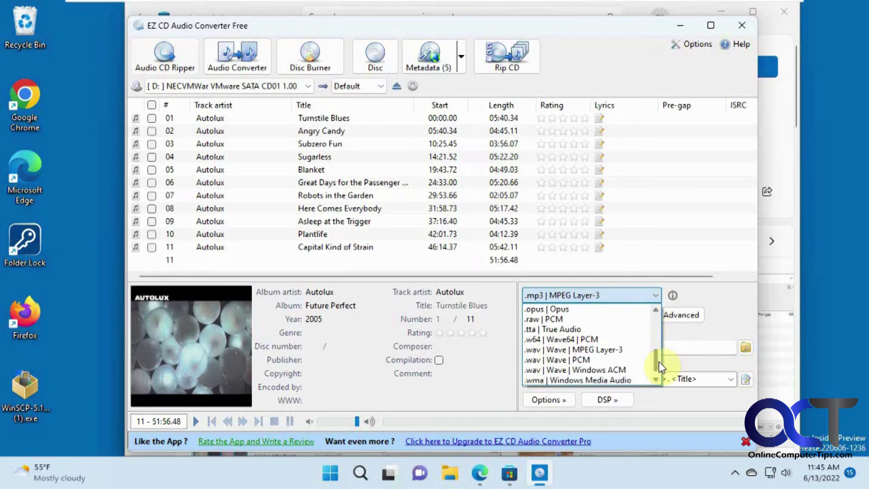
pyautogui.moveTo(660, 359); pyautogui.dragTo(658, 342)
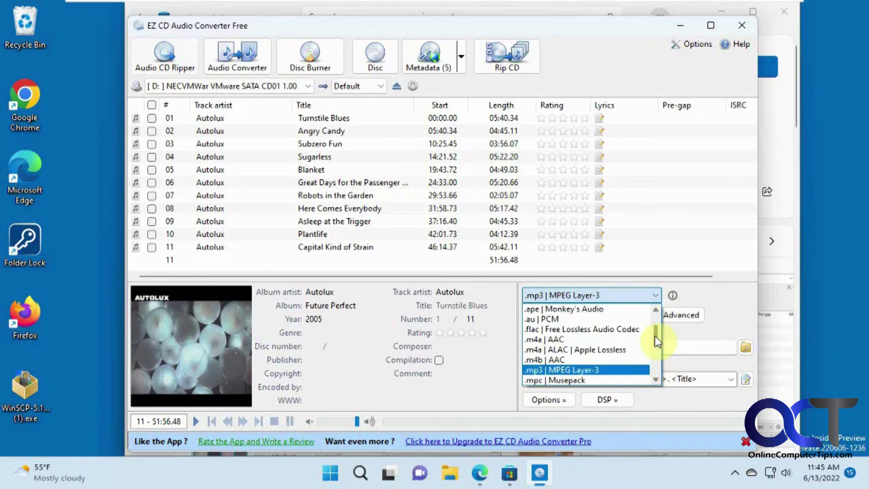
pyautogui.click(590, 371)
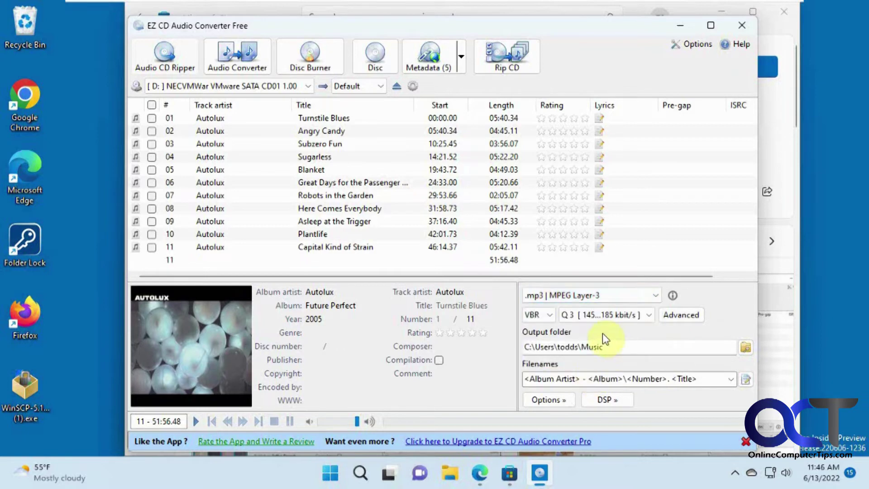
pyautogui.click(552, 317)
pyautogui.click(553, 317)
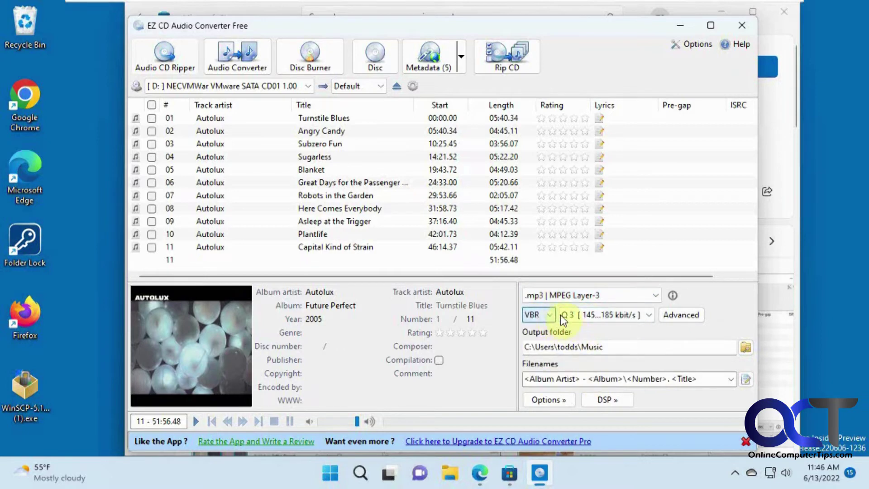
pyautogui.click(551, 316)
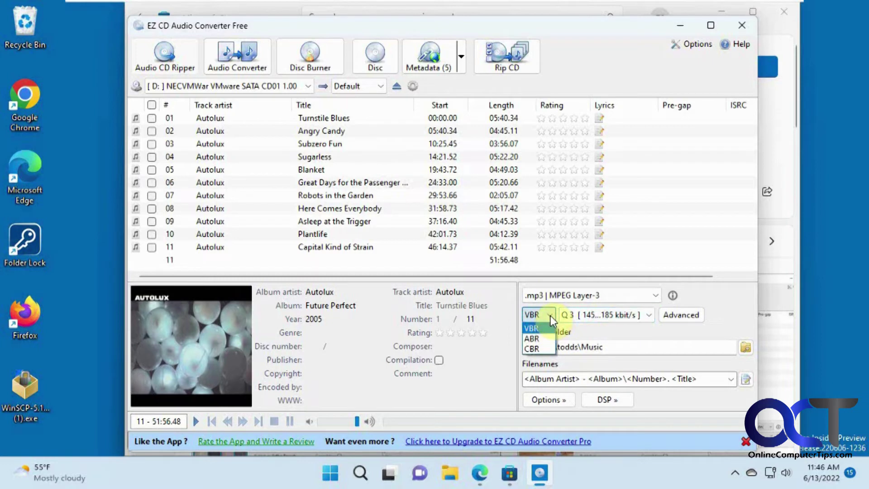
pyautogui.click(551, 316)
pyautogui.click(651, 315)
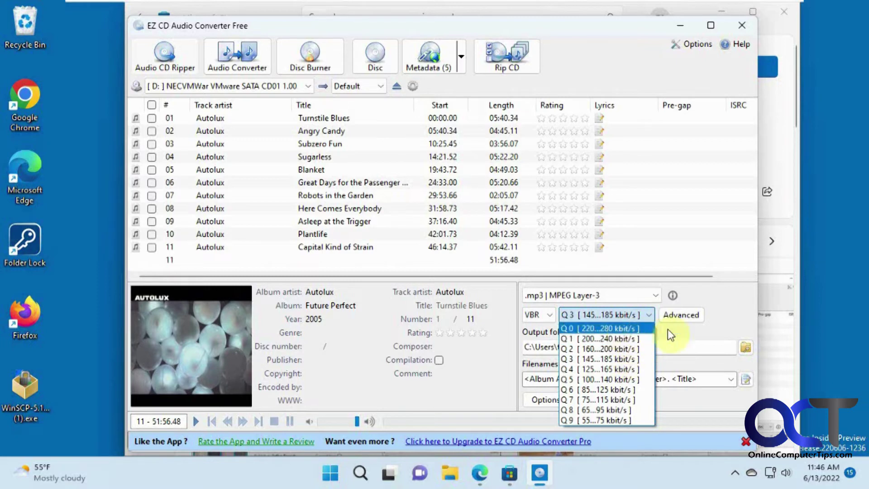
pyautogui.click(686, 318)
# - Set the MP3 encoder's advanced Quality to High and close the advanced properties dialog
pyautogui.click(686, 317)
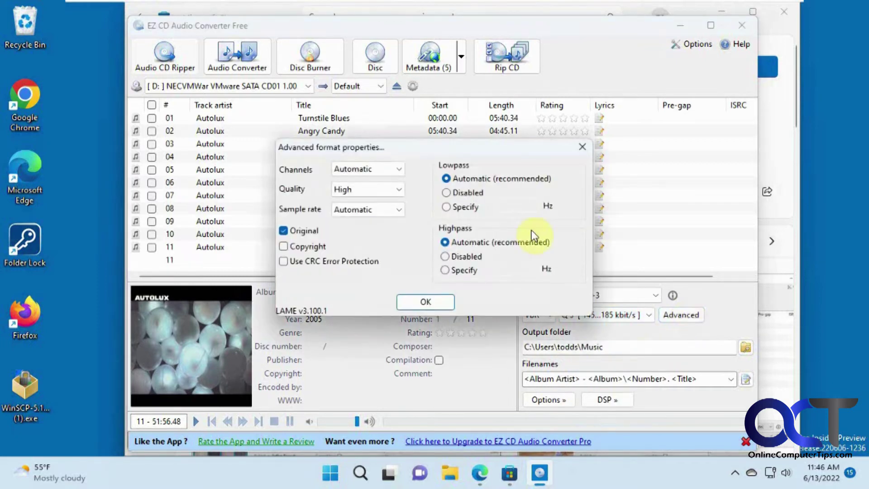
pyautogui.click(403, 185)
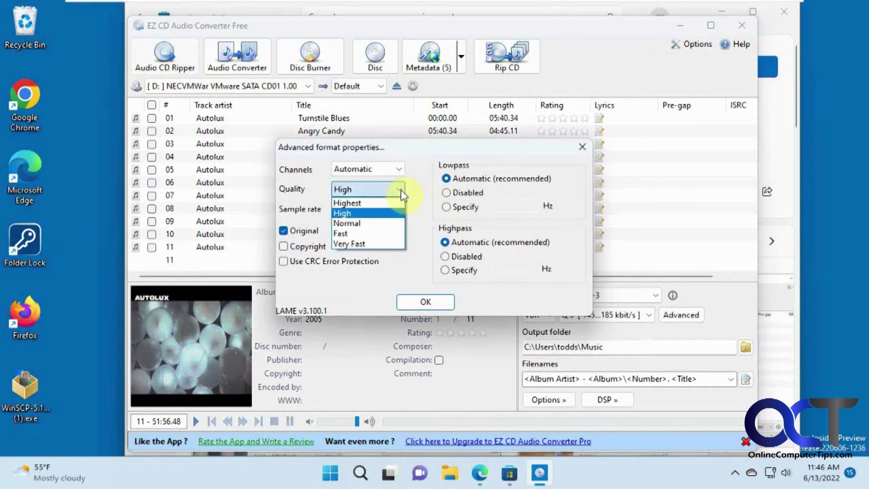
pyautogui.click(374, 289)
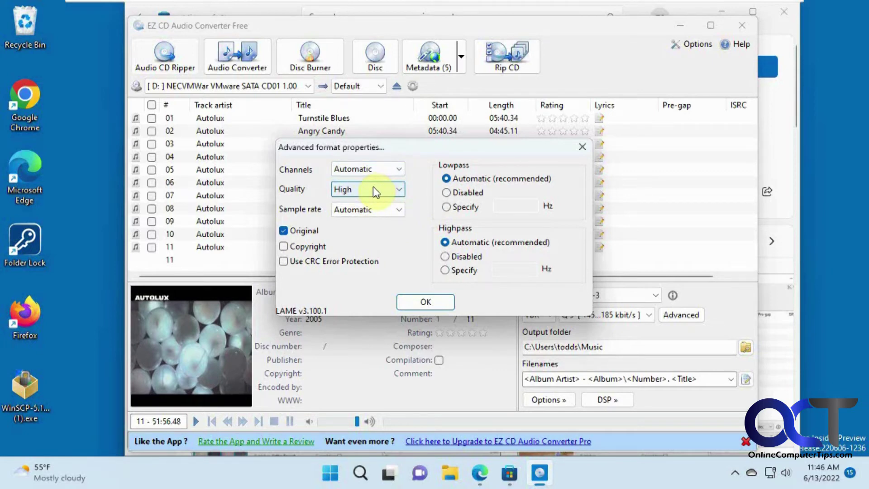
pyautogui.click(581, 148)
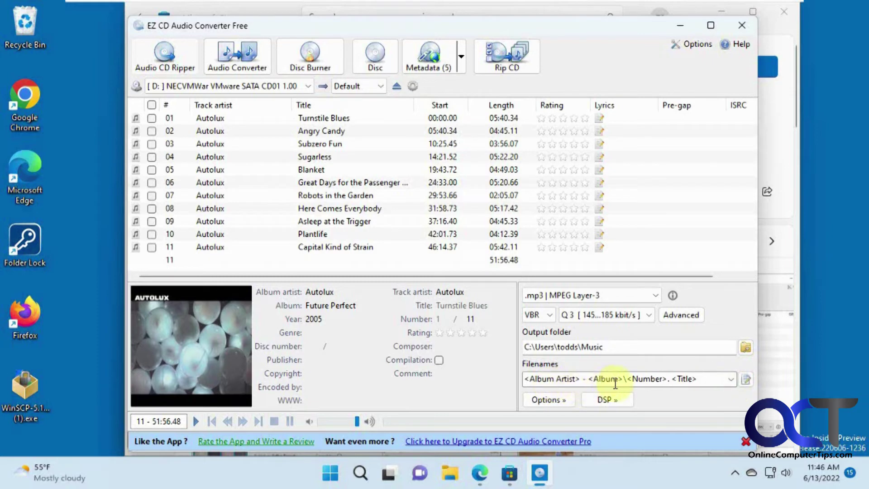
# - Keep the <Album Artist> - <Album>\<Number>. <Title> filename pattern and start ripping to MP3
pyautogui.click(731, 380)
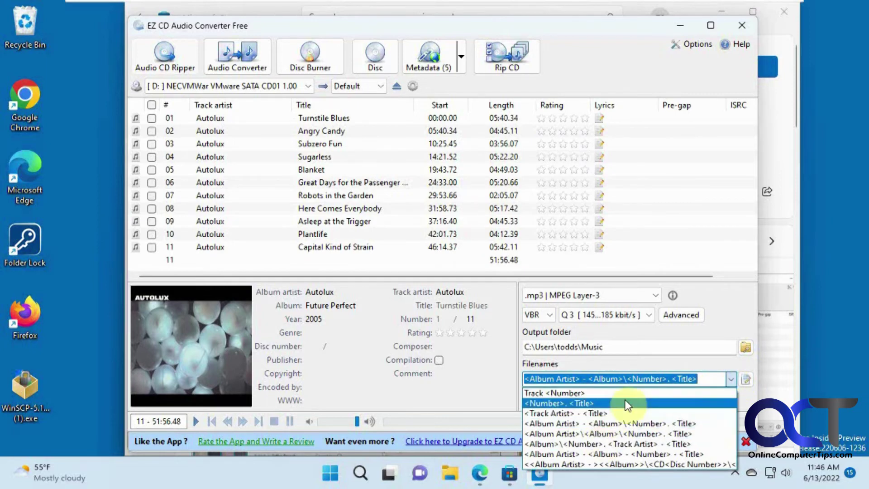
pyautogui.click(693, 358)
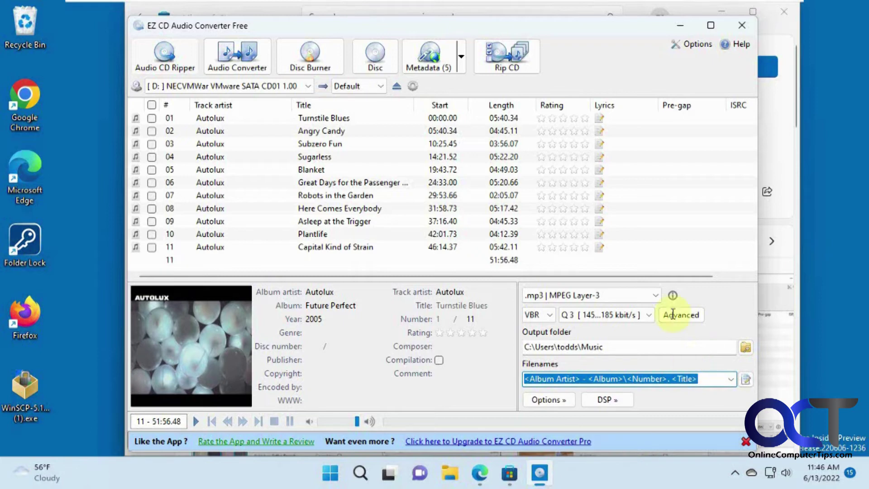
pyautogui.click(502, 61)
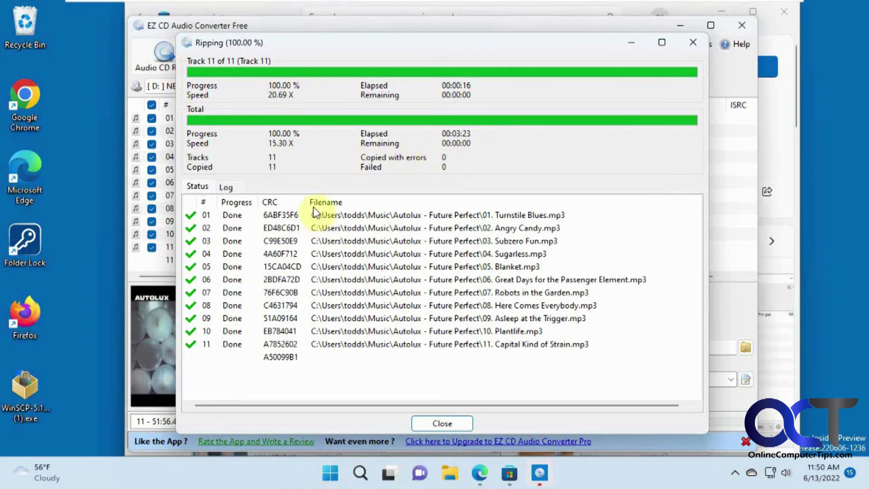
# - Check the rip log for errors, then close the finished ripping window
pyautogui.click(227, 188)
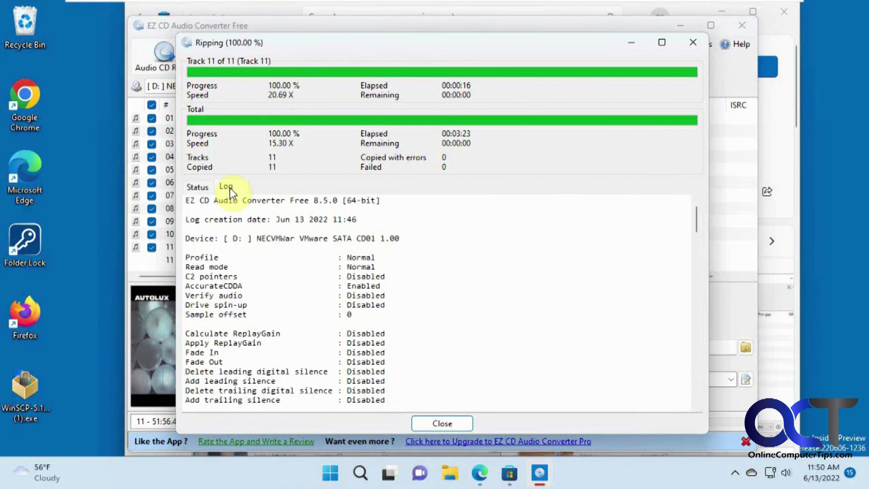
pyautogui.click(207, 187)
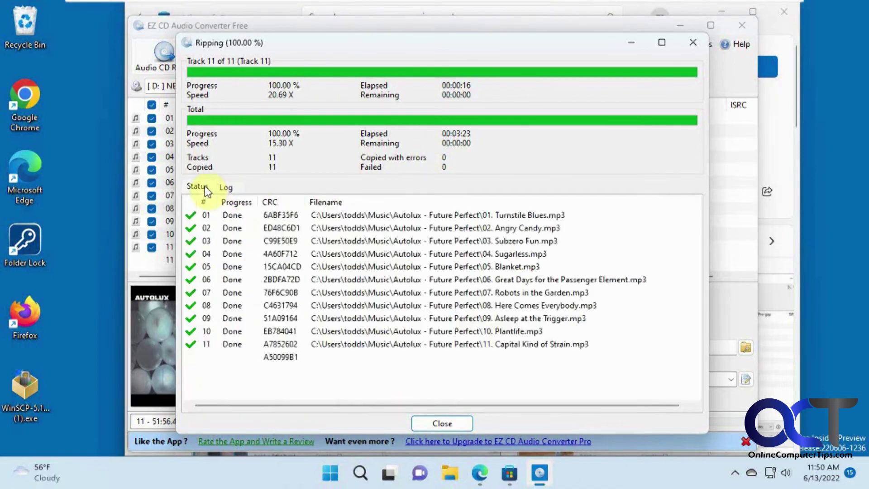
pyautogui.click(436, 423)
pyautogui.click(451, 481)
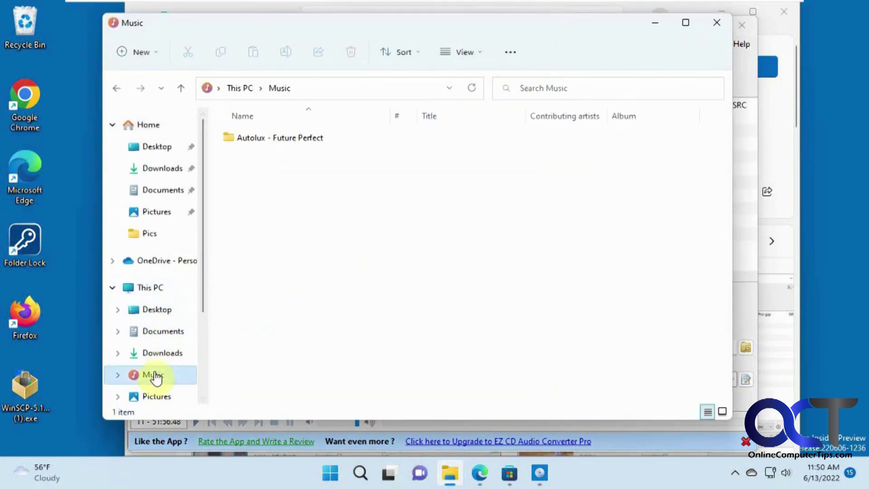
# - In Autolux - Future Perfect, inspect the tag details of 01. Turnstile Blues.mp3, then close File Explorer
pyautogui.moveTo(265, 143)
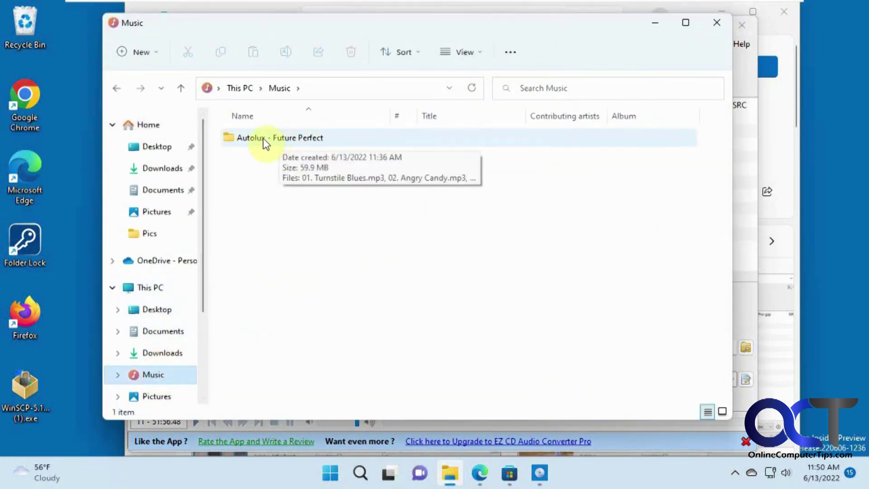
pyautogui.doubleClick(293, 138)
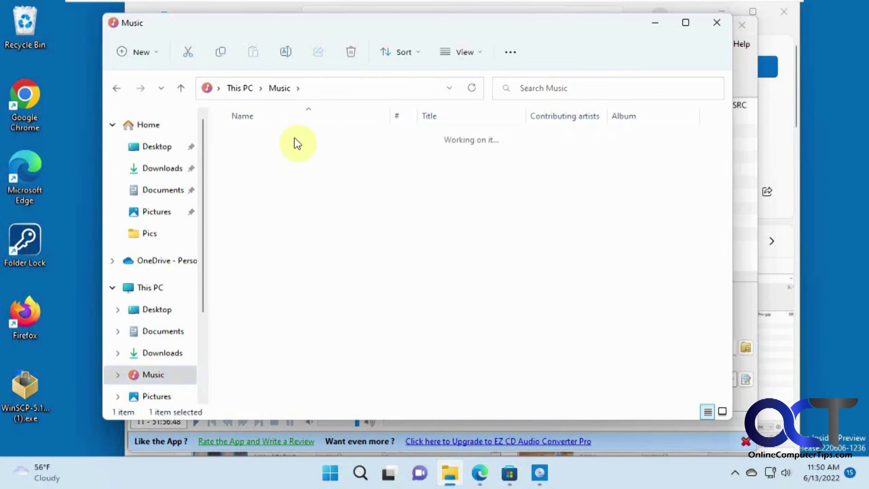
pyautogui.moveTo(278, 140)
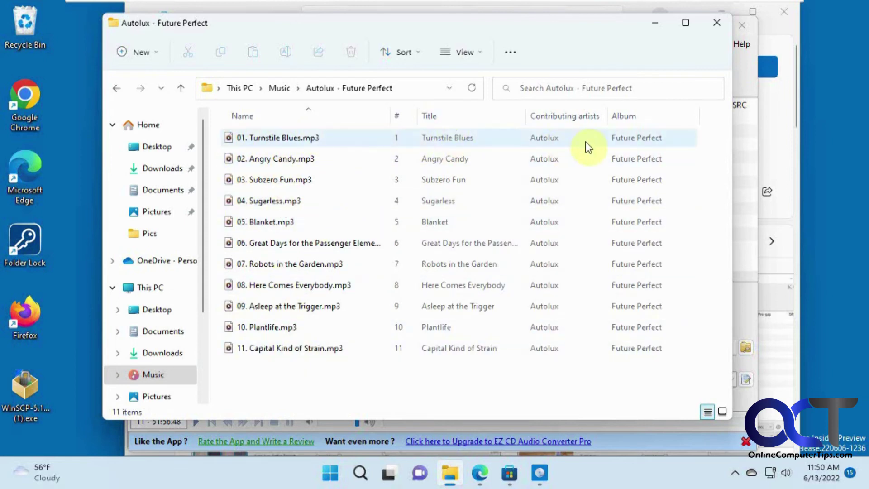
pyautogui.rightClick(292, 137)
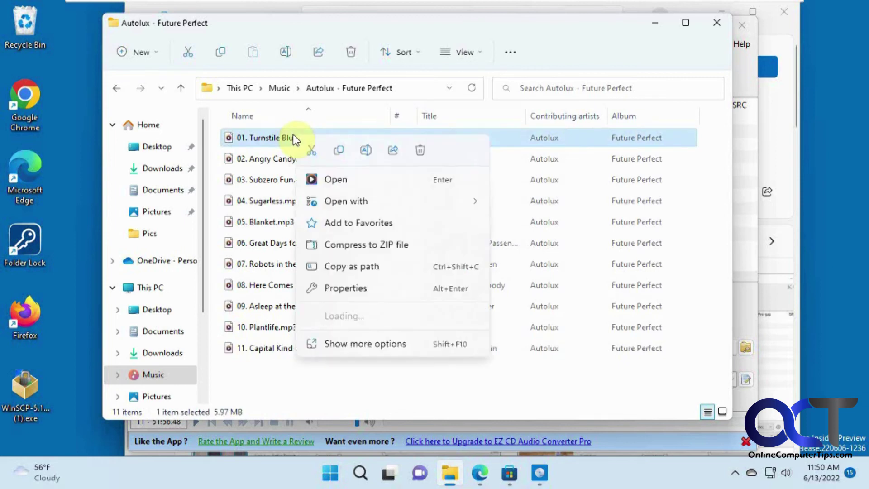
pyautogui.click(347, 288)
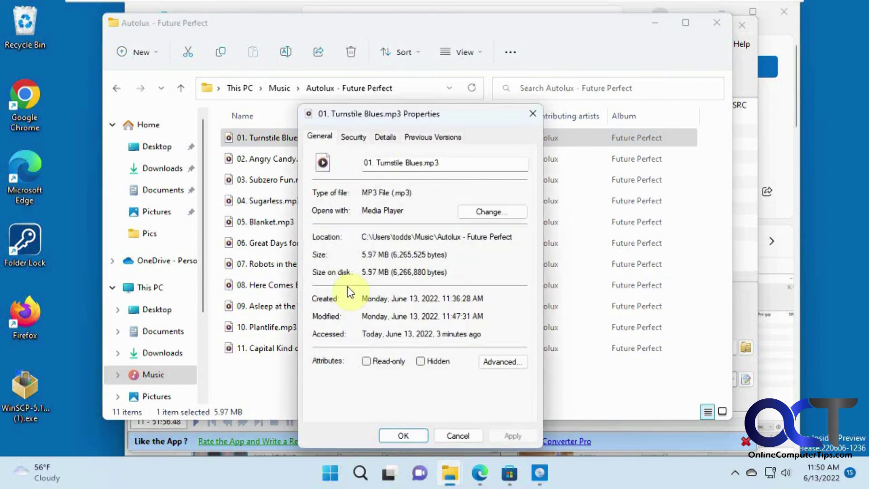
pyautogui.click(385, 136)
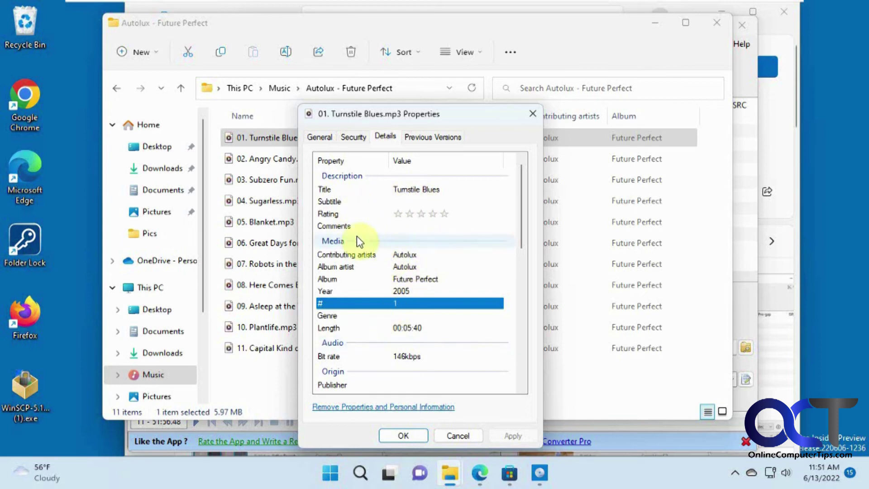
pyautogui.click(462, 433)
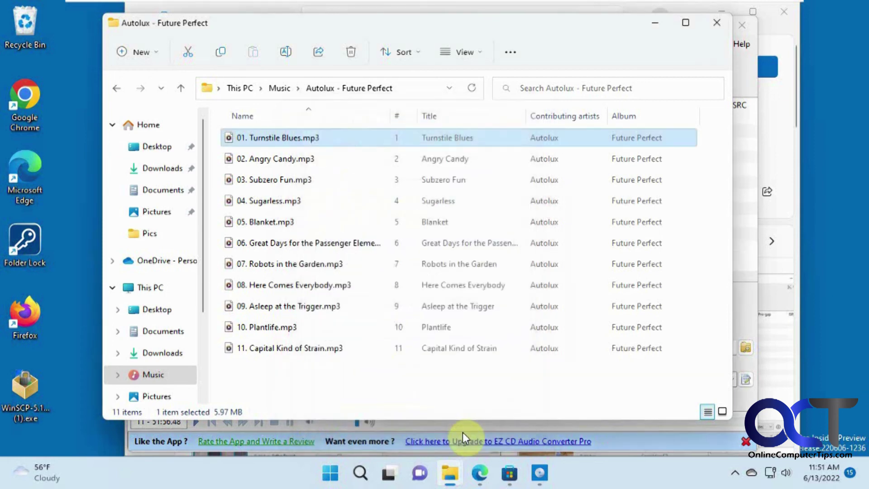
pyautogui.click(716, 23)
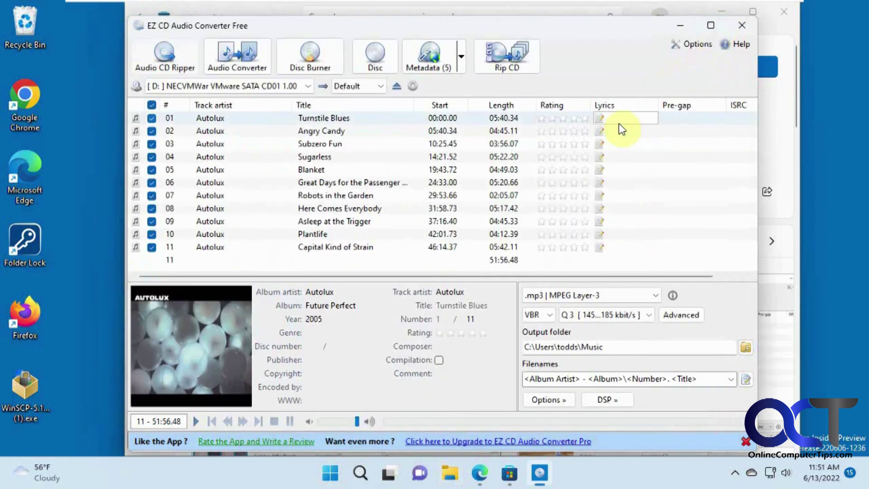